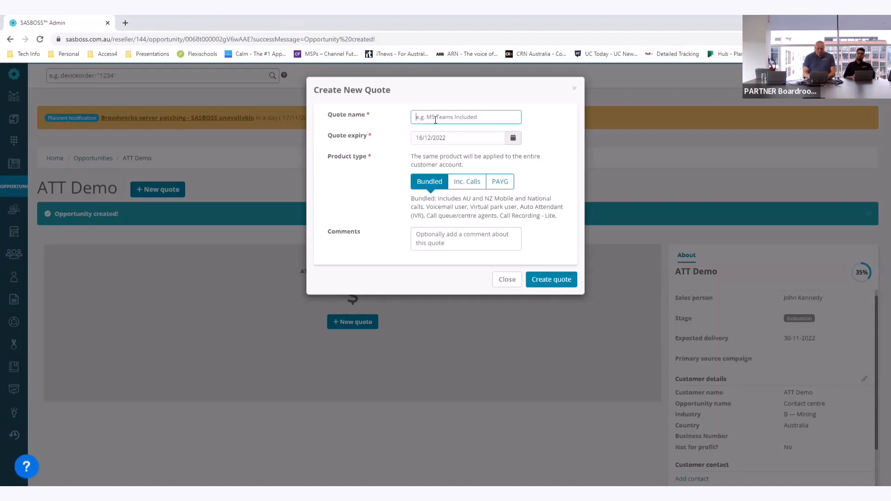
Step: Create a quote named Test for the ATT Demo opportunity, expiring 30/12/2022, with the Bundled product type
type("Test")
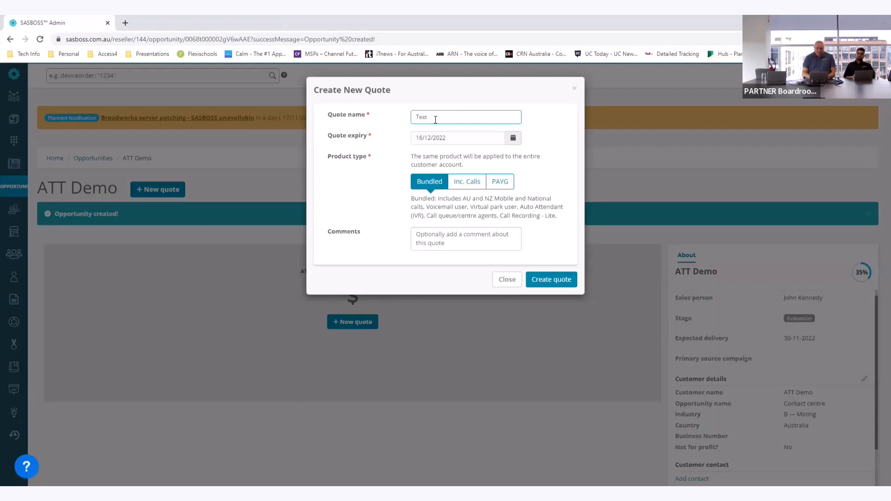
left_click(453, 135)
left_click(469, 224)
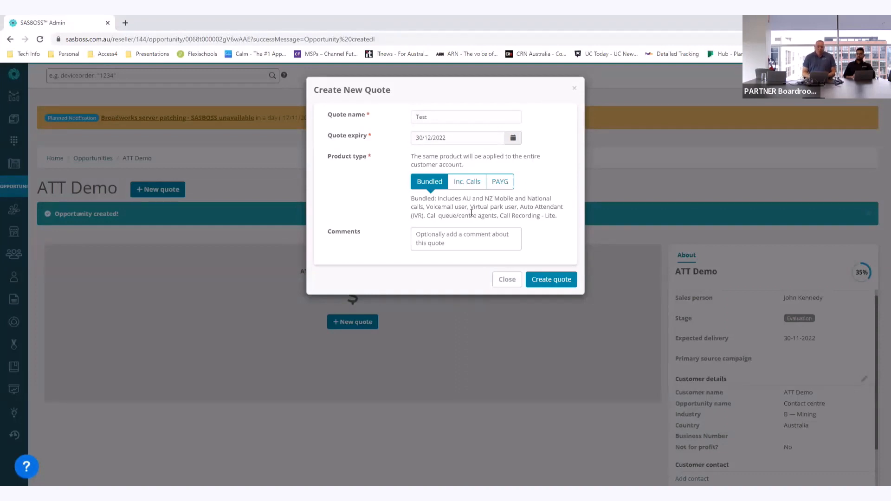
left_click(471, 184)
left_click(500, 183)
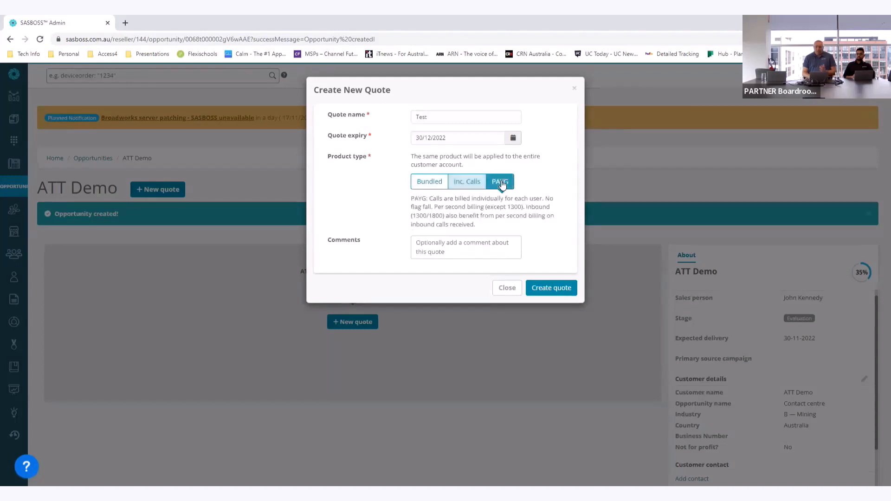
left_click(428, 183)
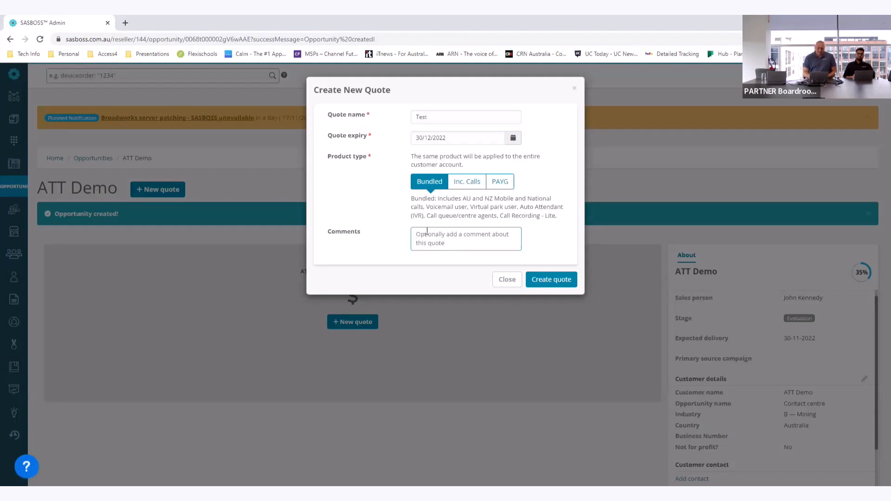
left_click(537, 279)
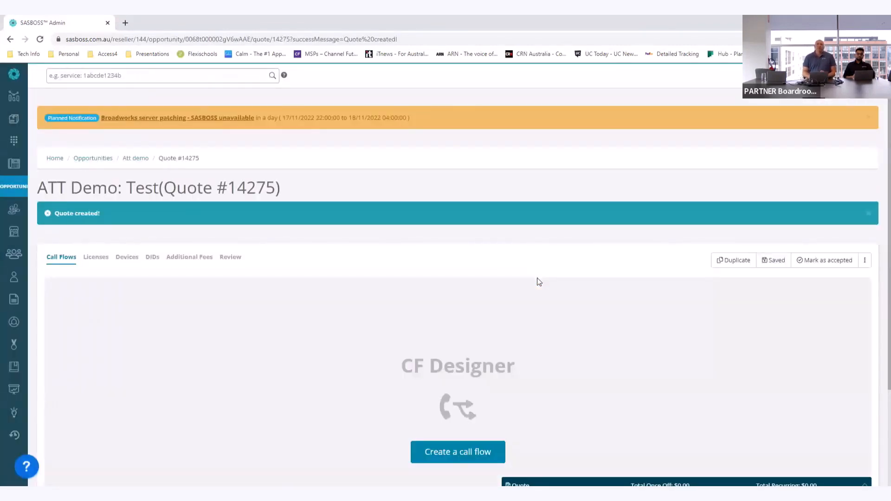
Step: Create a call flow named Main with the Australia/Melbourne timezone, leaving the entry number and CLID blank
scroll(538, 282, "down", 2)
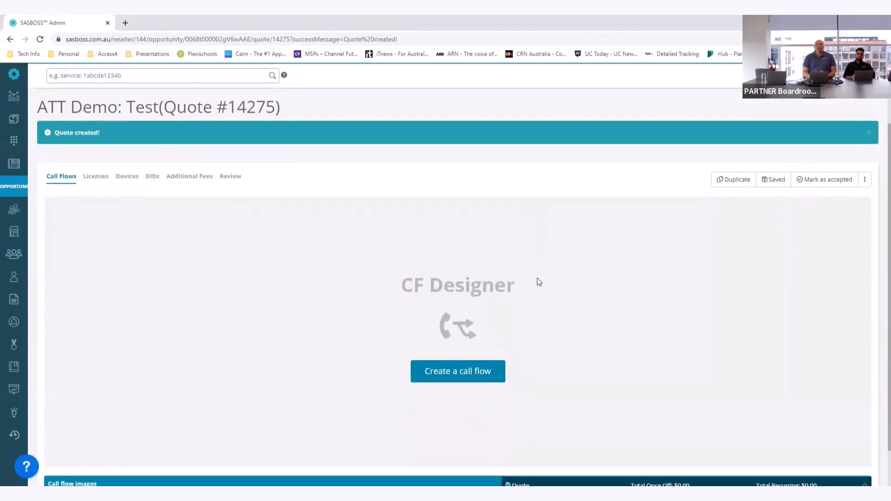
scroll(538, 281, "down", 1)
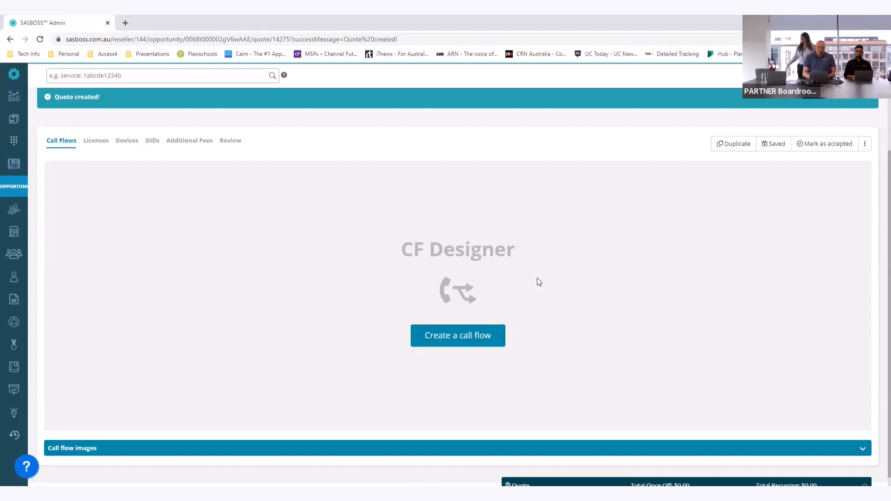
left_click(463, 334)
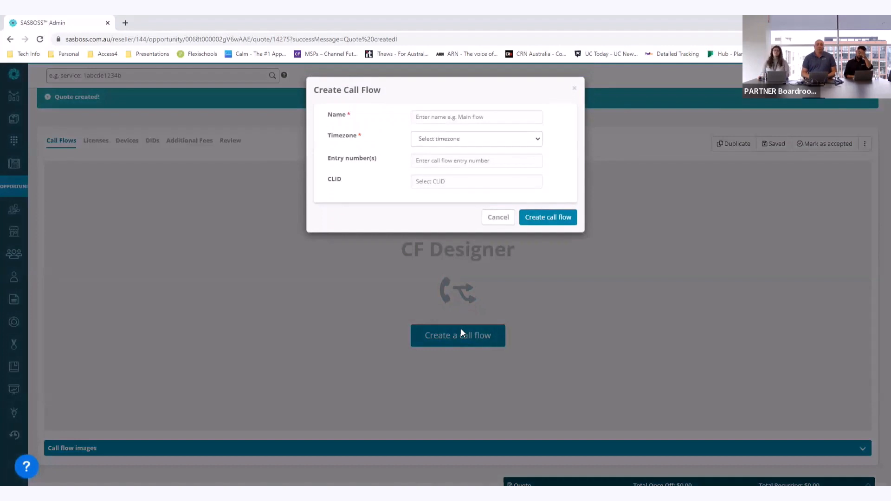
left_click(438, 117)
type("Main")
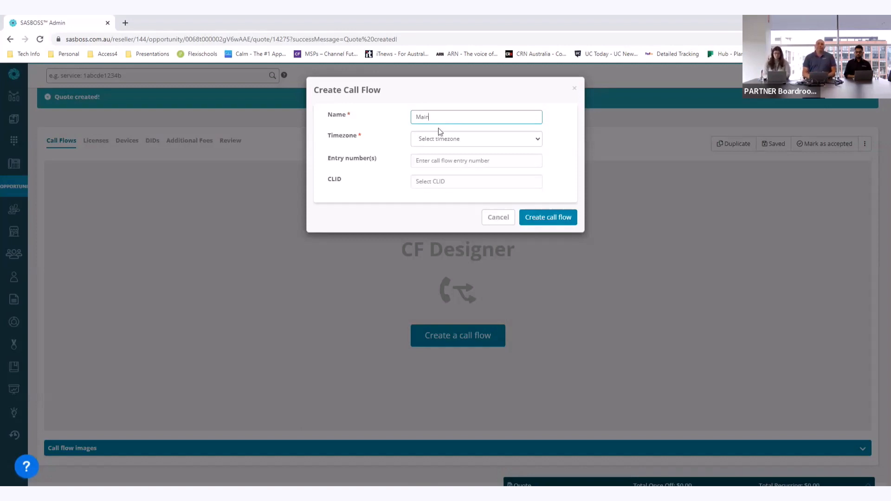
left_click(433, 140)
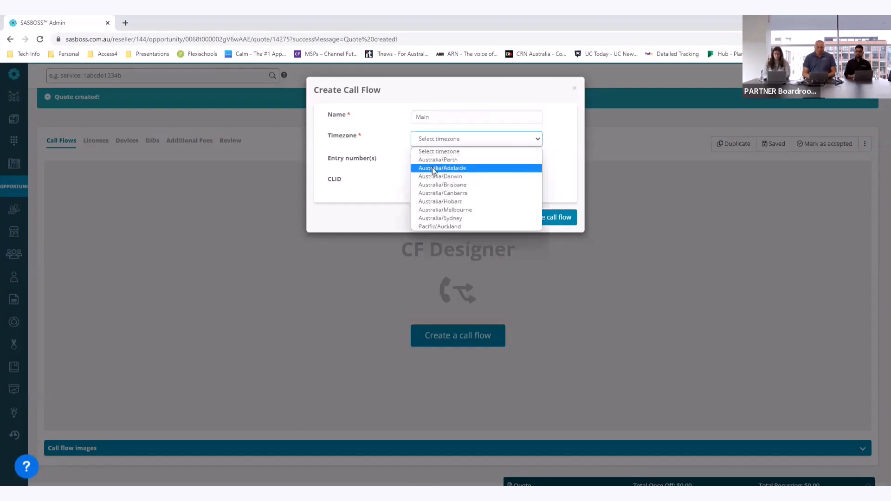
left_click(445, 209)
left_click(458, 164)
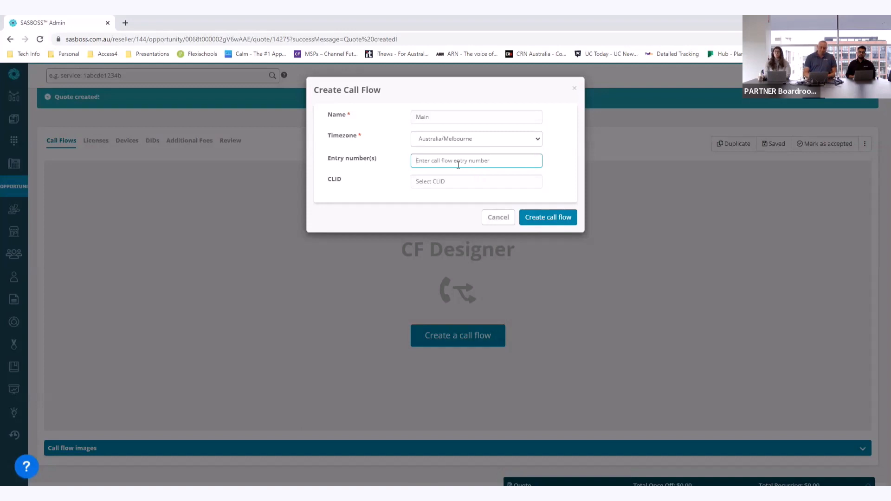
left_click(534, 216)
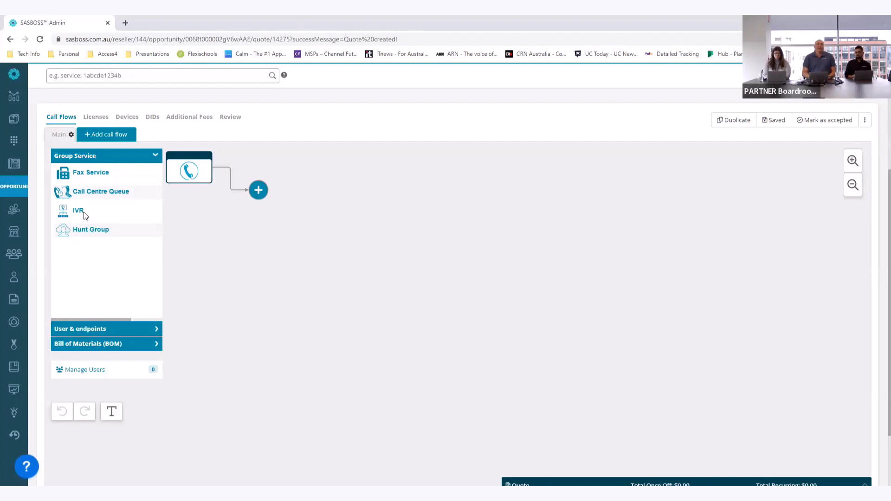
Step: Add an IVR after the call flow's entry point and assign it the IVR with Time of Day Routing service pack
left_click_drag(84, 215, 259, 193)
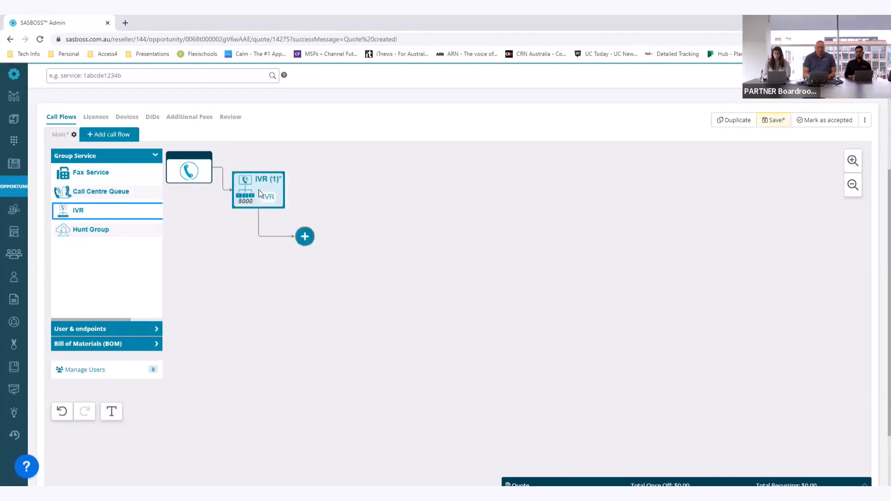
left_click(259, 193)
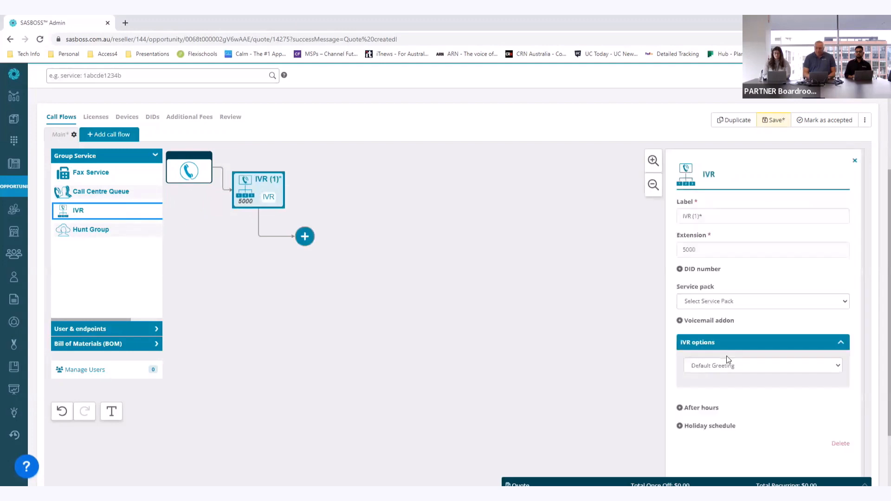
left_click(717, 304)
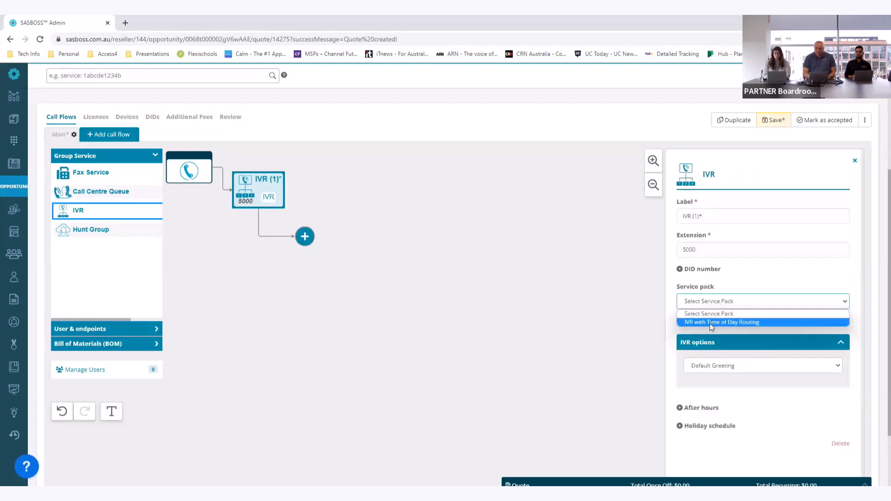
left_click(709, 323)
left_click(626, 327)
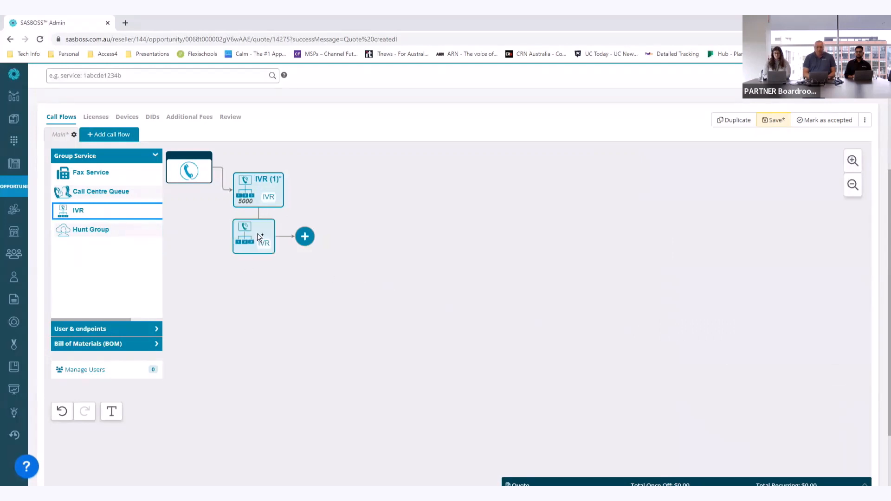
Step: Add a Sub IVR as option 1 of the main IVR and place it to the right of the option node
left_click_drag(302, 229, 305, 233)
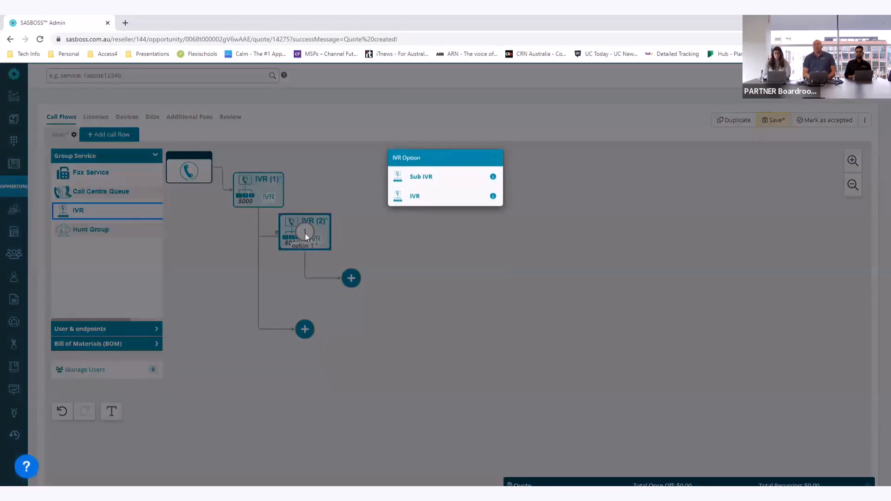
left_click(422, 179)
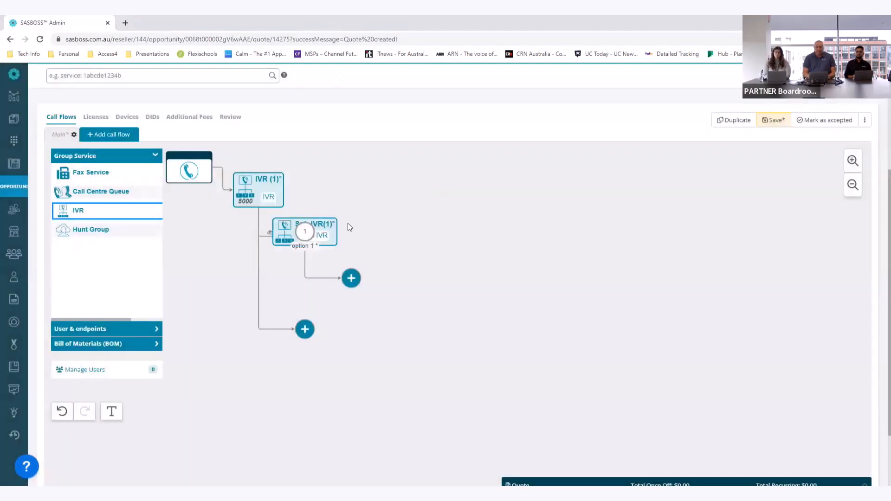
left_click(400, 221)
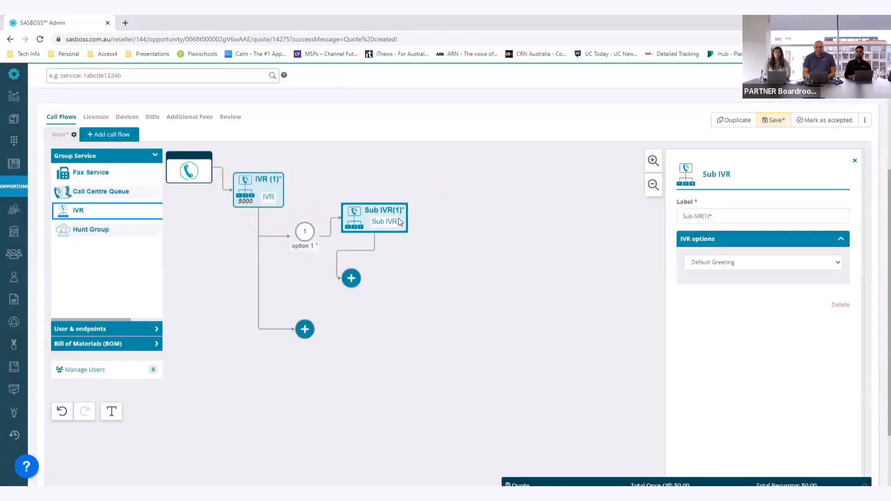
left_click(591, 271)
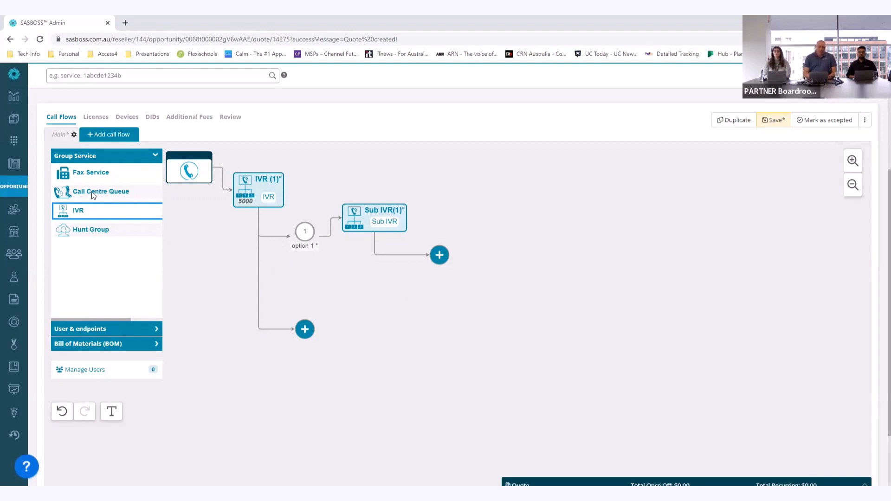
Step: Add a Call Centre Queue as option 1 of the Sub IVR and place it to the right of the option node
left_click_drag(94, 191, 438, 255)
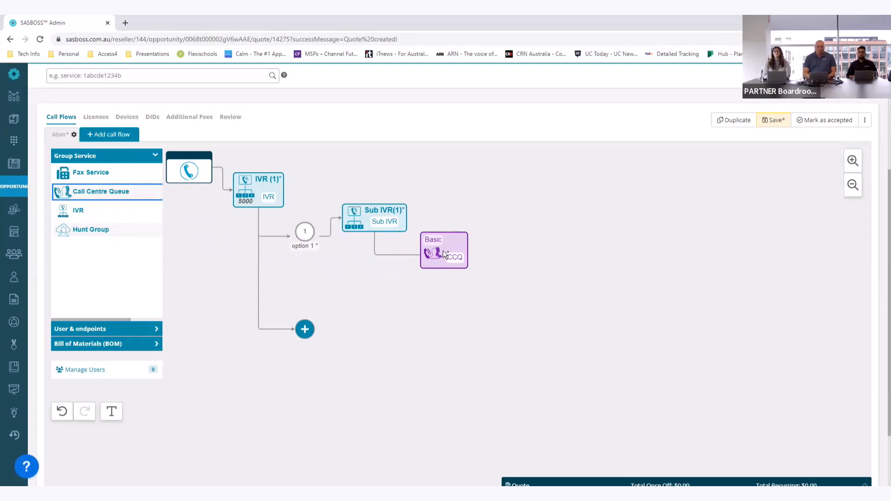
left_click_drag(475, 240, 577, 206)
left_click(578, 206)
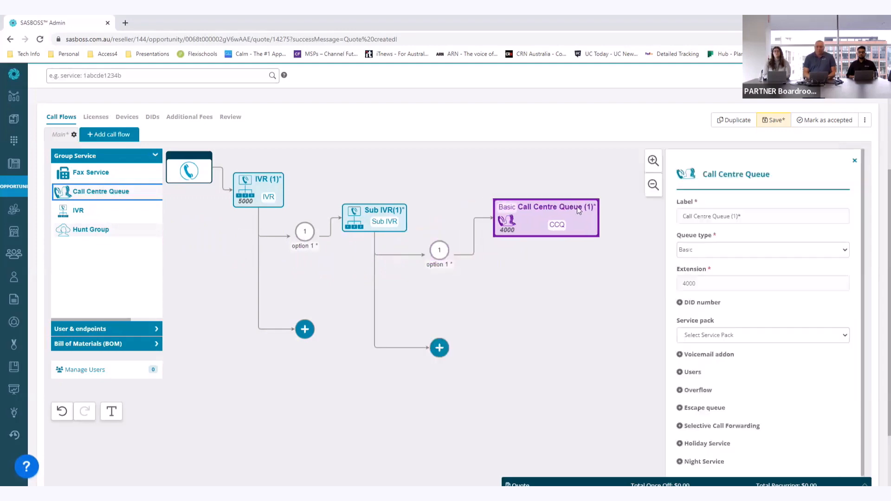
Step: Label the call centre queue Sales and assign it the Call Center Queue with Time of Day service pack
left_click_drag(742, 218, 675, 216)
type("Sales")
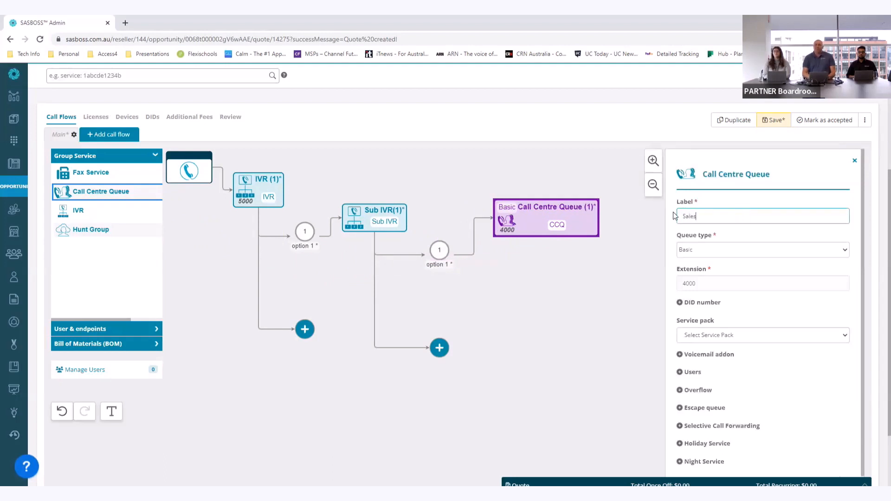
left_click(737, 187)
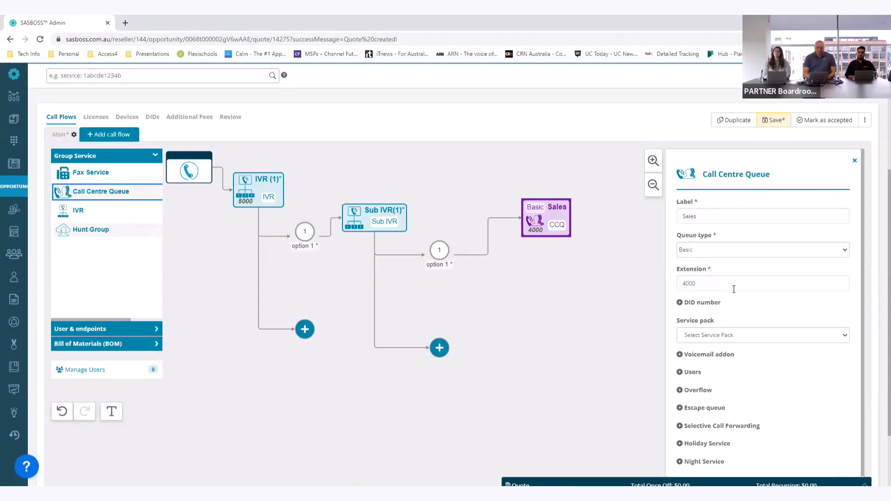
left_click(718, 336)
left_click(717, 355)
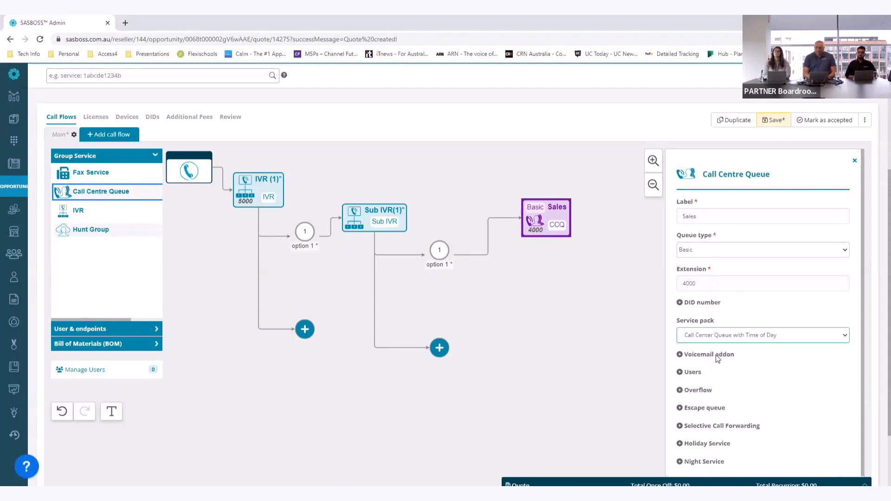
Step: Open the Sales queue's user settings and set the ring distribution policy to Uniform
left_click(696, 373)
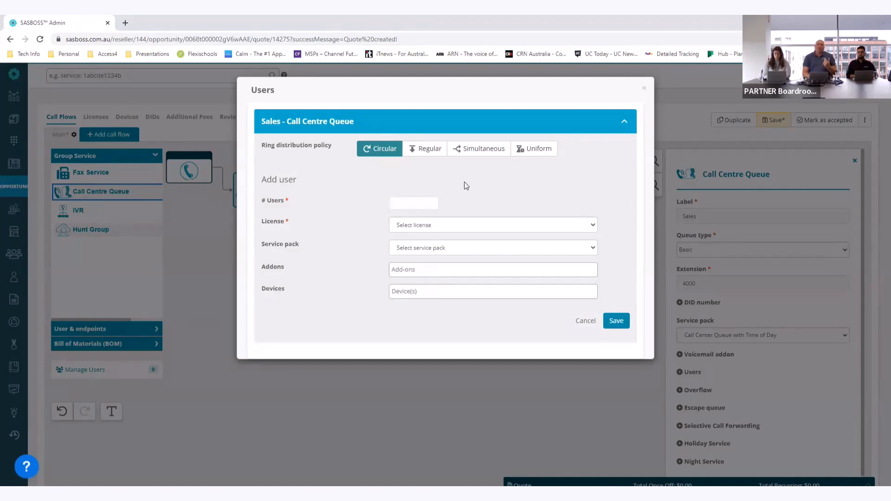
left_click(424, 149)
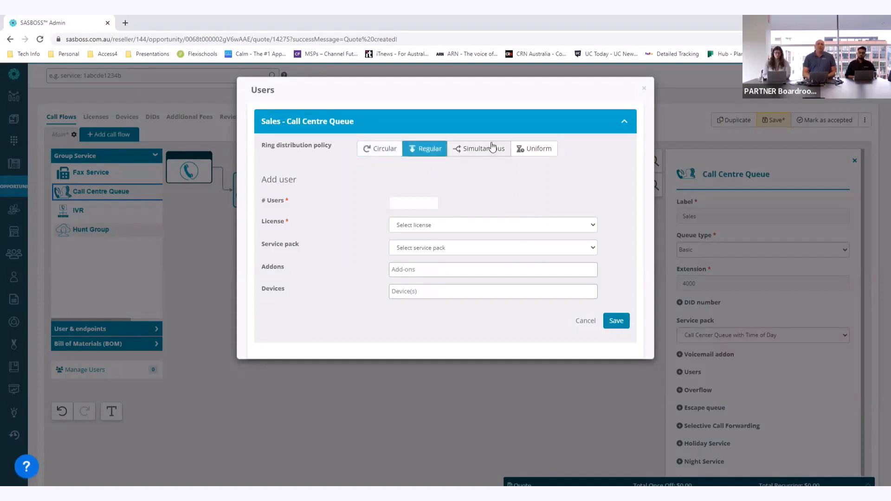
left_click(495, 148)
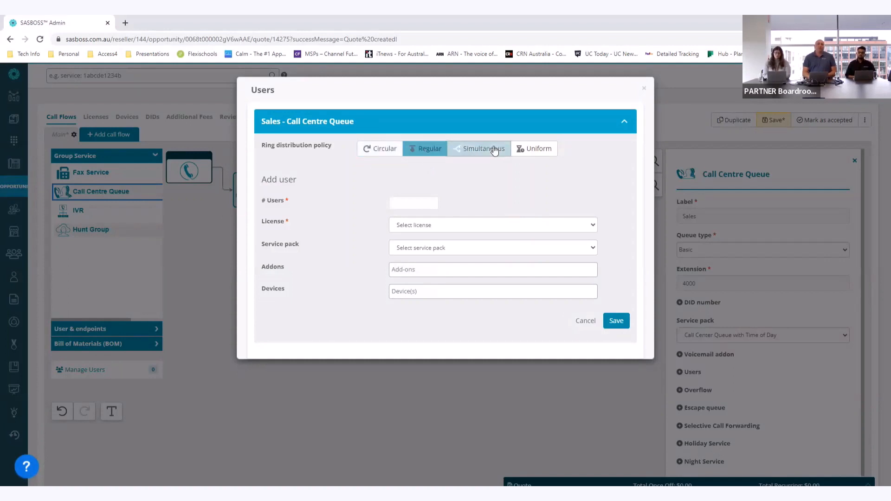
left_click(518, 150)
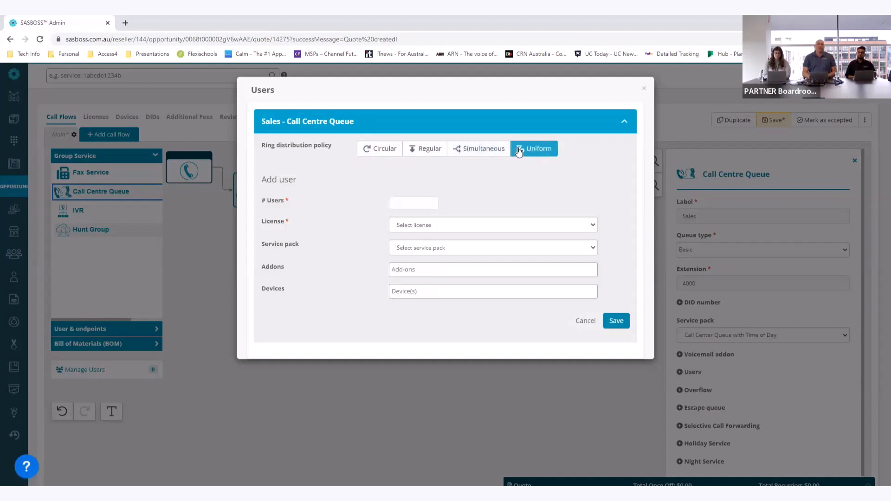
Step: Enter 5 Sales queue users with the Collaborate Basic User license and the Collaborate Basic User with Cisco Webex service pack
left_click(413, 199)
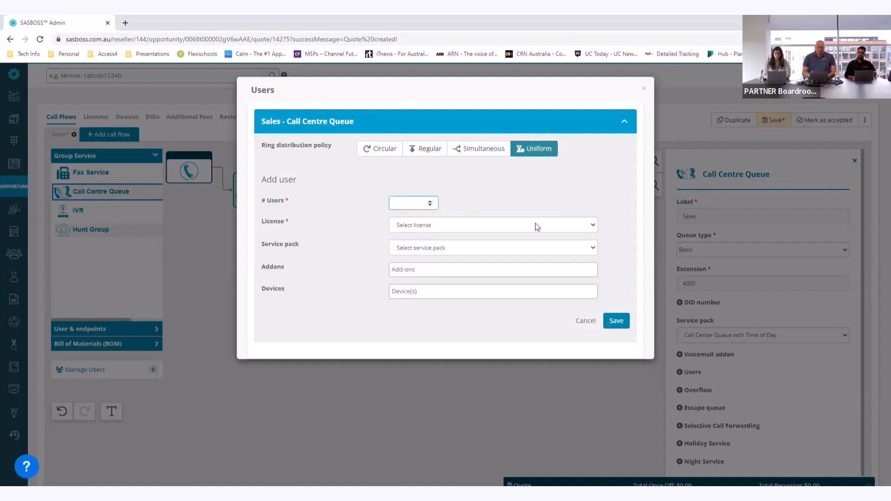
type("5")
left_click(524, 227)
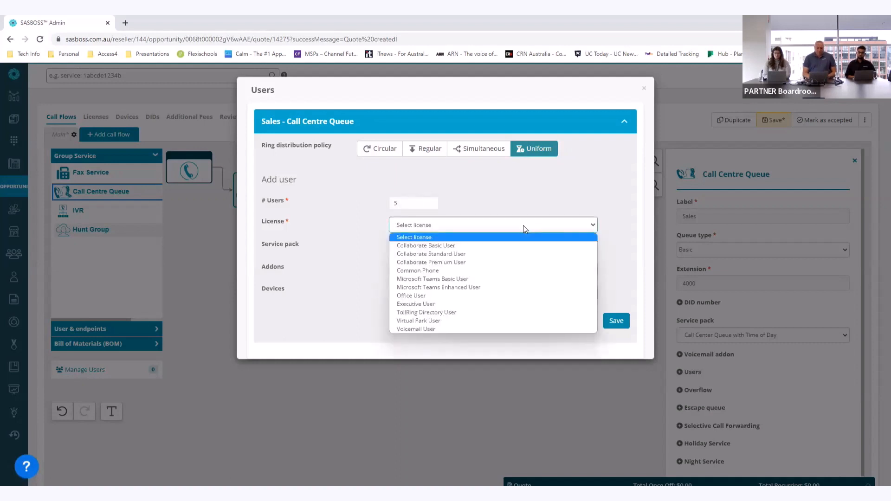
left_click(479, 246)
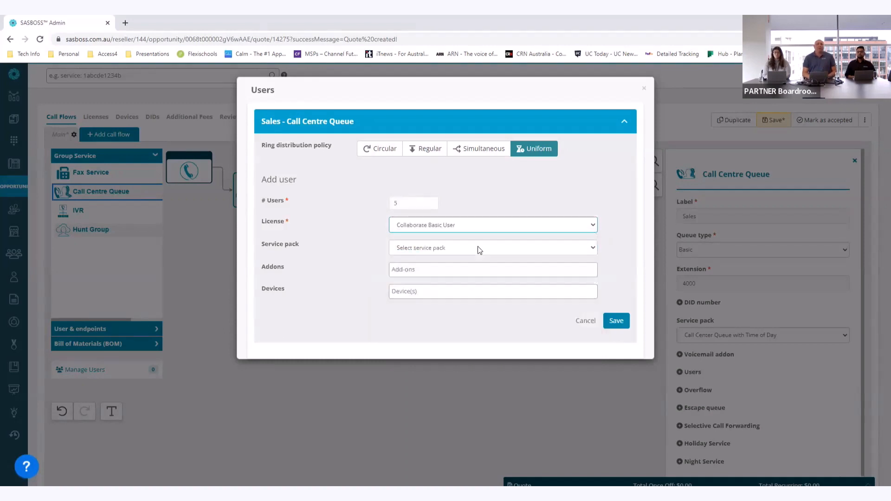
left_click(479, 250)
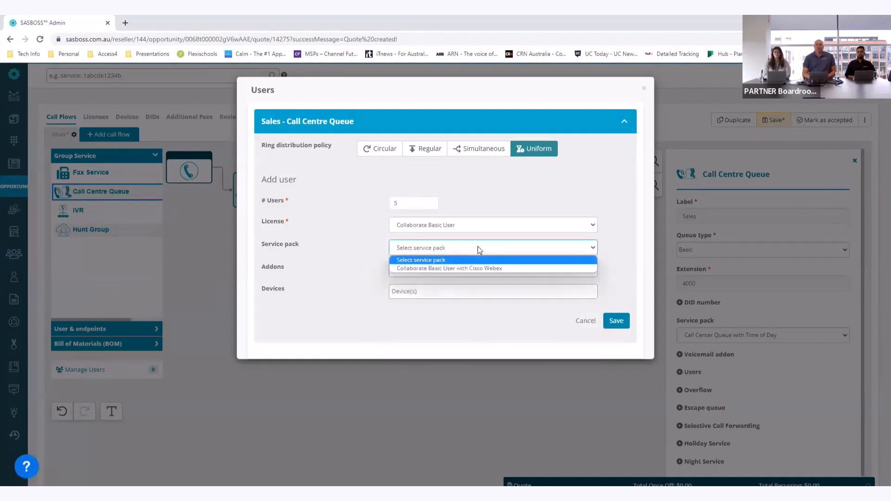
left_click(446, 268)
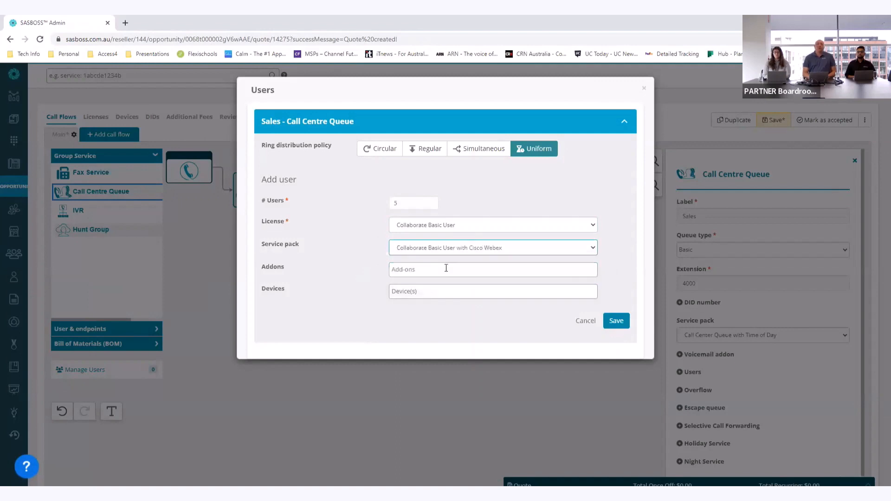
Step: Check the available add-ons and devices without choosing any, and save the Sales queue's users
left_click(446, 268)
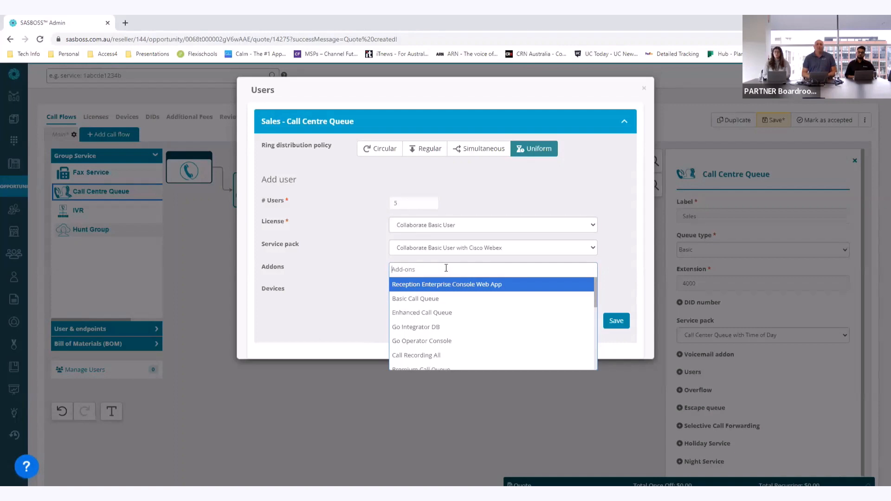
left_click(343, 281)
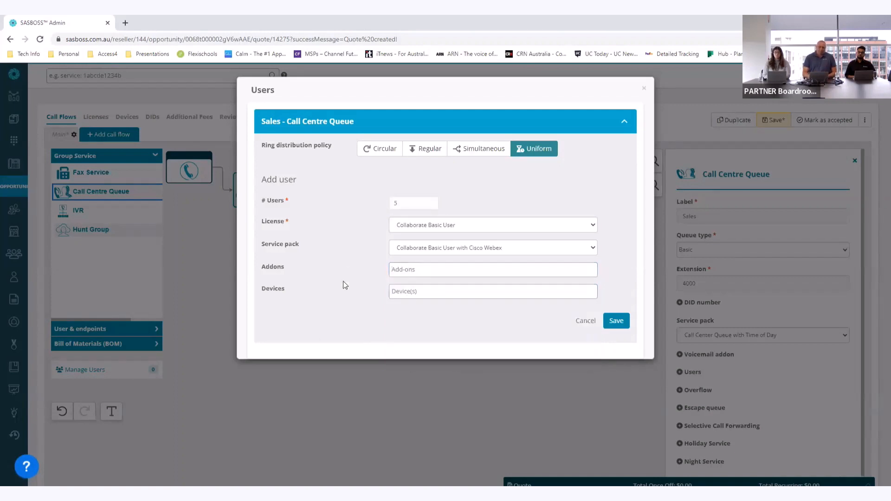
left_click(409, 292)
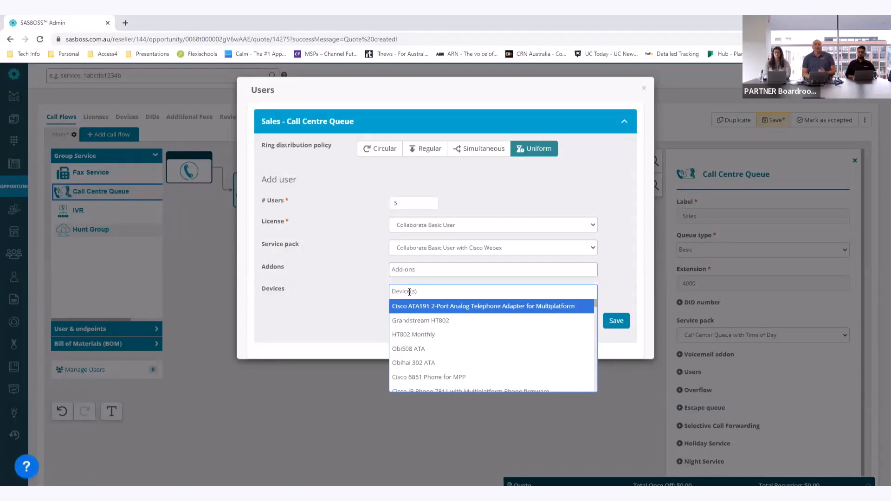
left_click(357, 284)
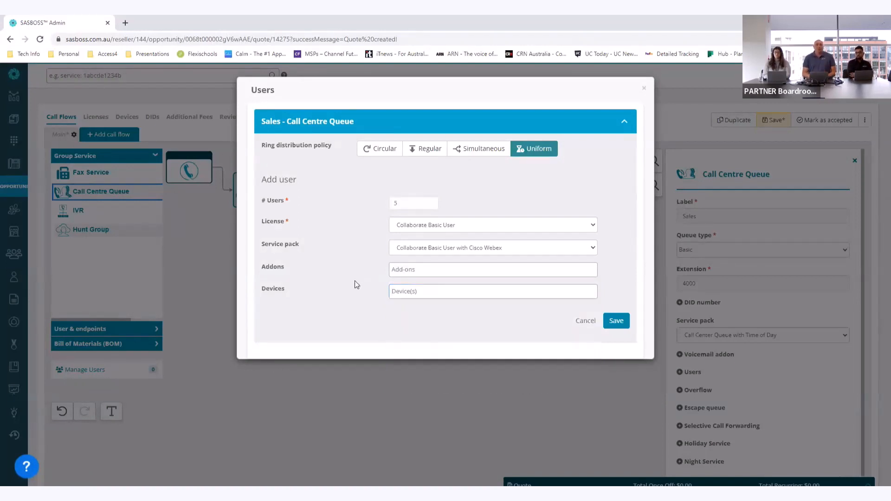
left_click(619, 319)
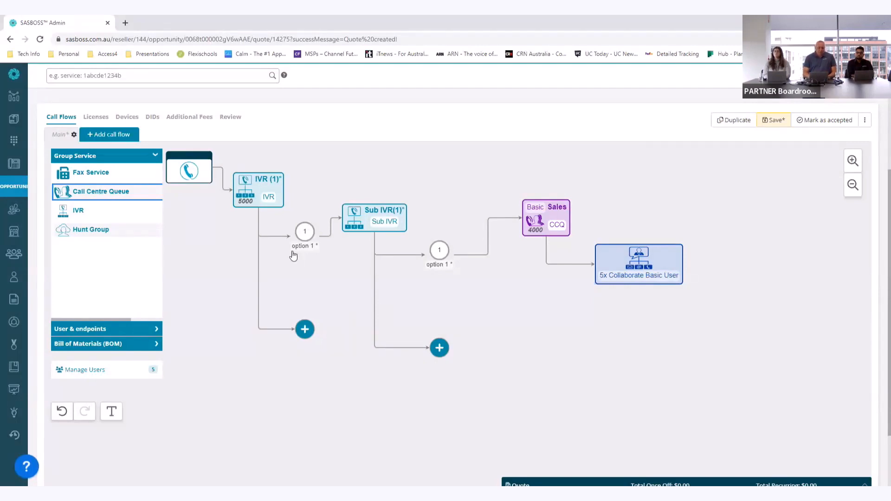
Step: Add a Call Centre Queue as option 2 of the Sub IVR, placed beside the option node, and label it Support
left_click_drag(95, 192, 441, 349)
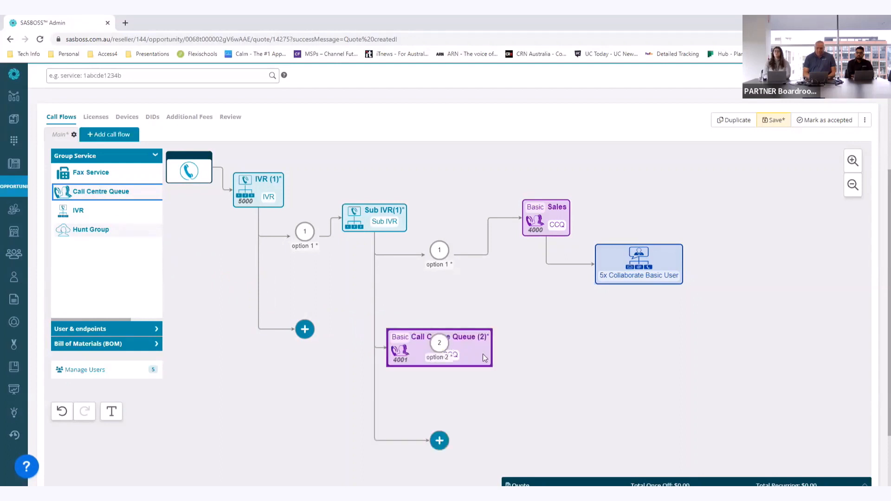
left_click(589, 371)
triple_click(684, 209)
type("Support")
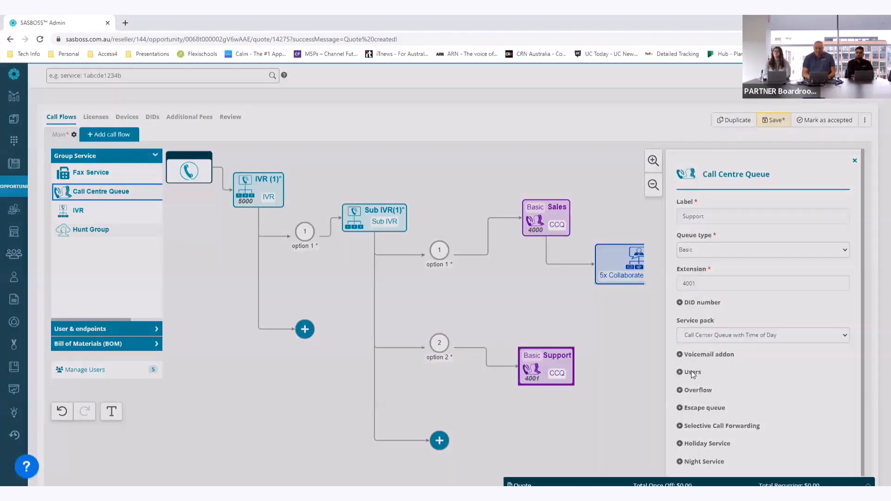
Step: Add 3 users to the Support queue with the Executive User license and the Executive service pack
left_click(691, 371)
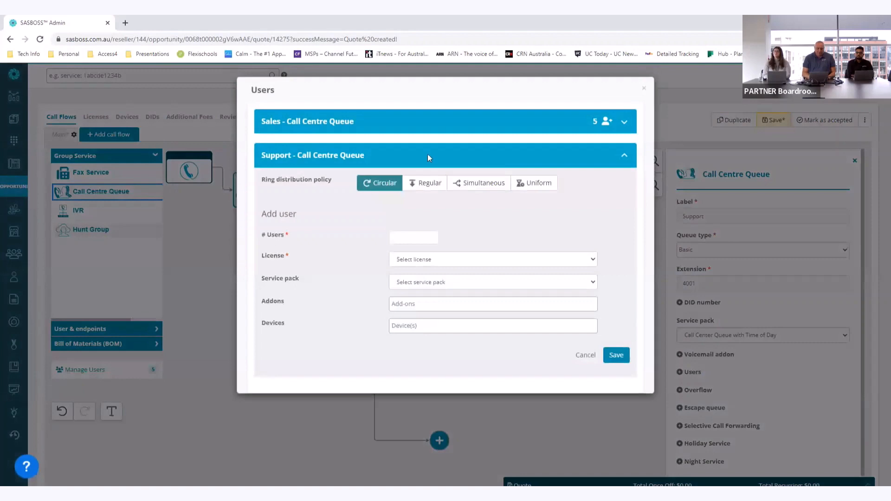
left_click(412, 237)
type("3")
left_click(462, 242)
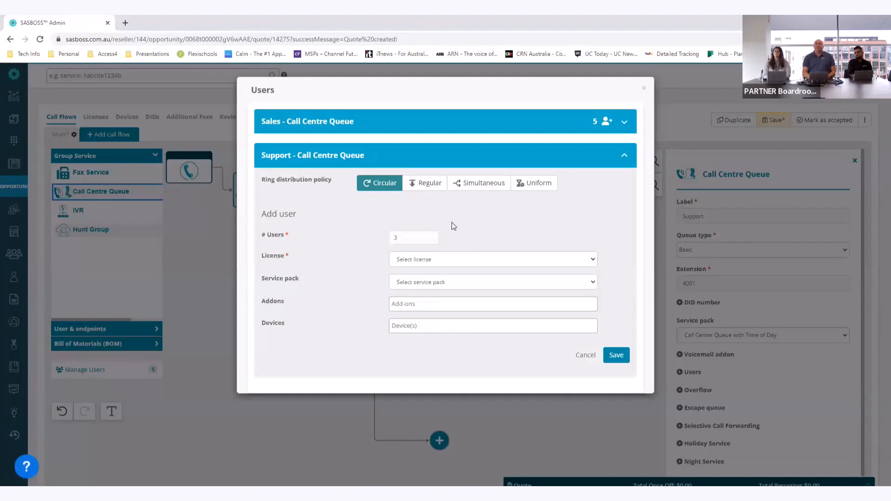
left_click(424, 261)
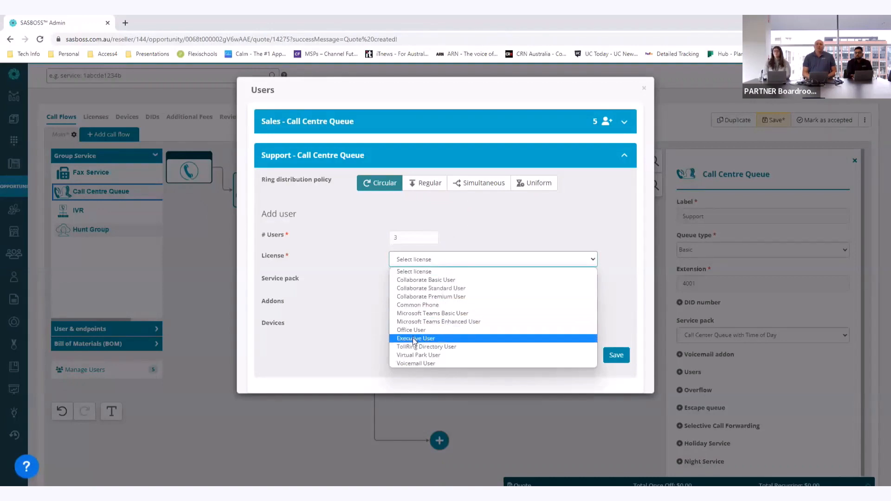
left_click(412, 338)
left_click(427, 284)
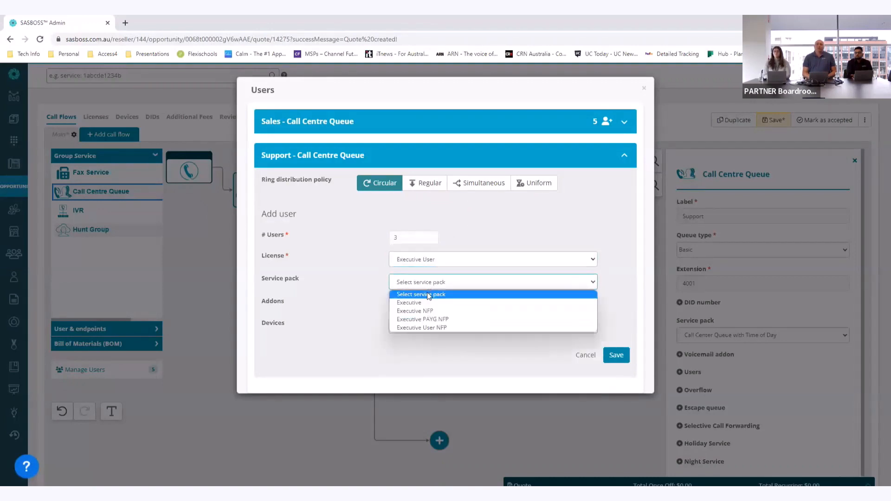
left_click(422, 302)
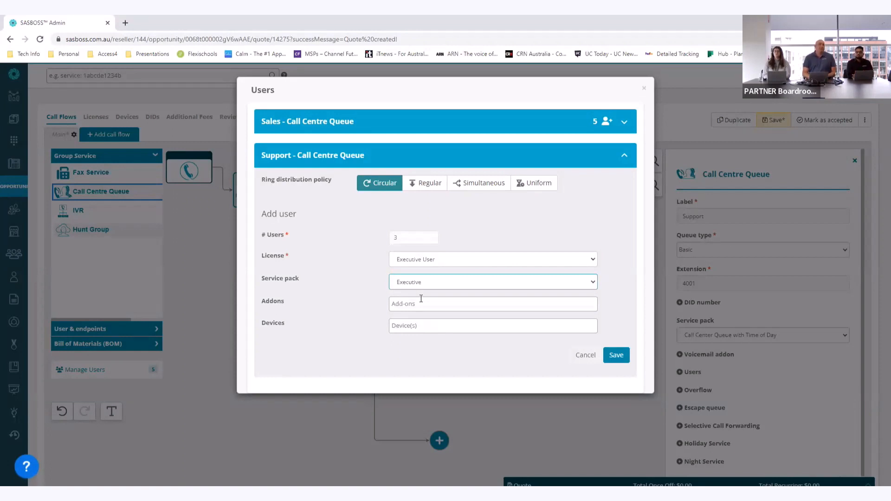
left_click(616, 355)
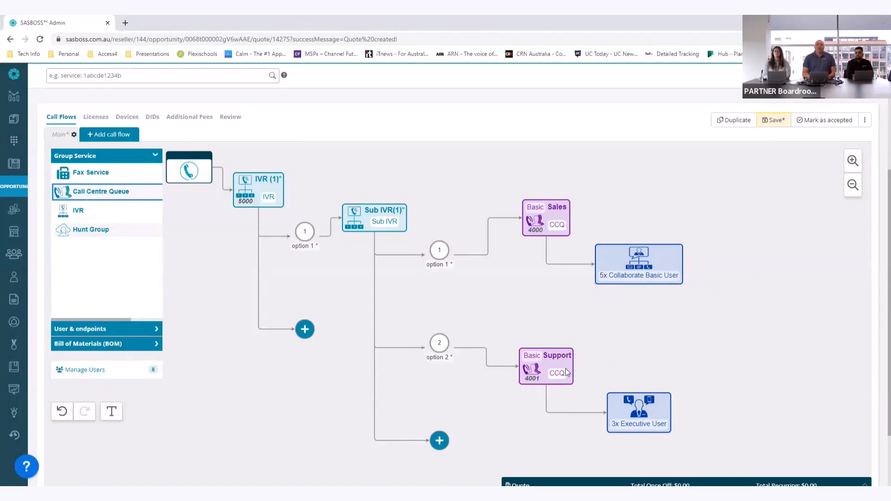
Step: Add 3 users with the Executive User license to the Sales queue and move its users block level with the queue
left_click(552, 231)
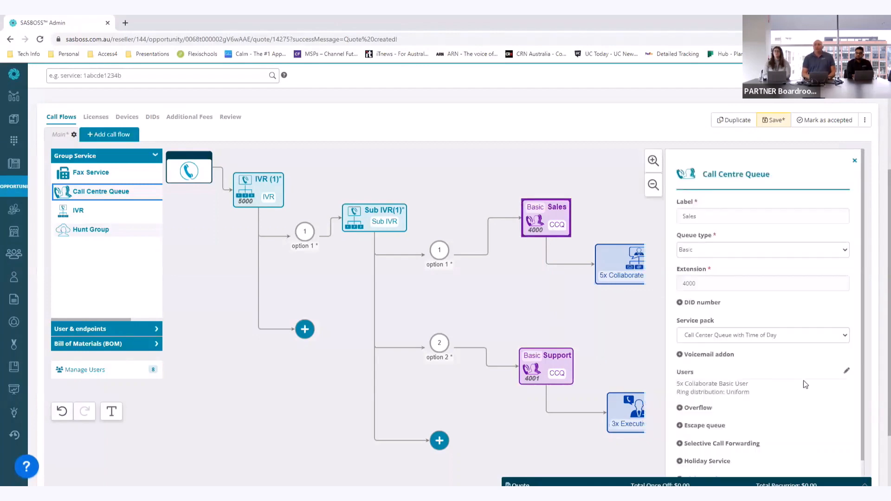
left_click(846, 371)
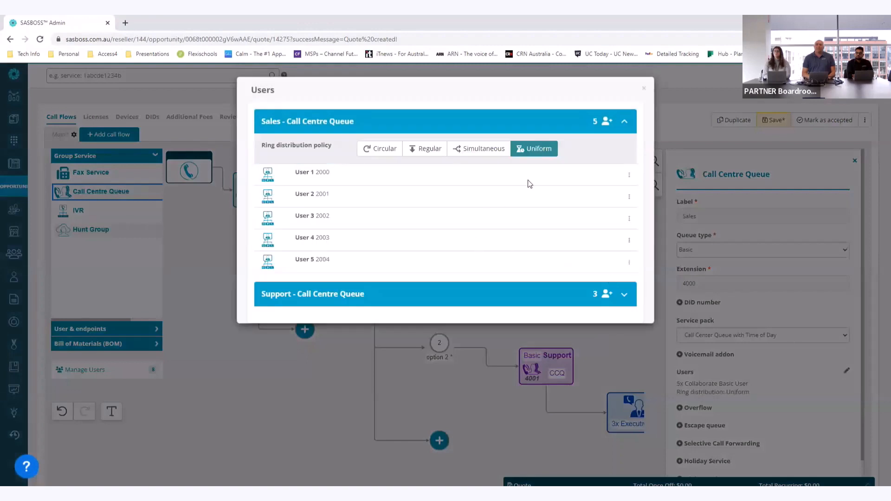
left_click(605, 123)
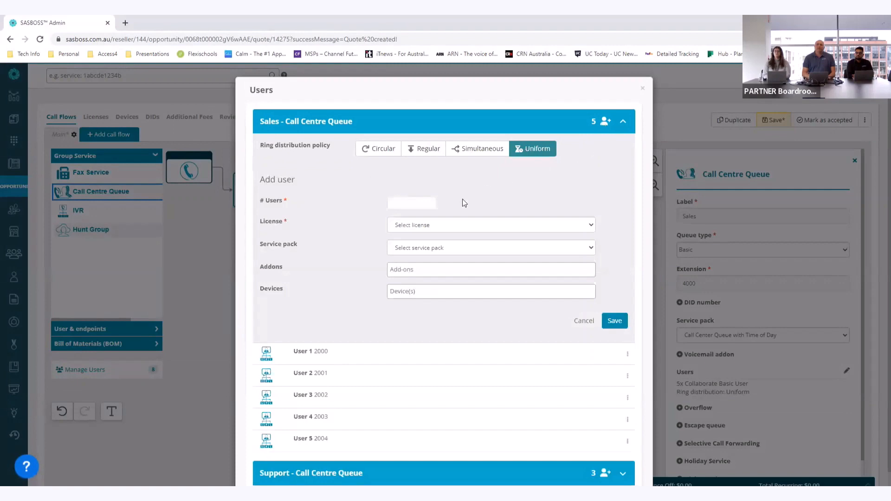
left_click(404, 203)
type("3")
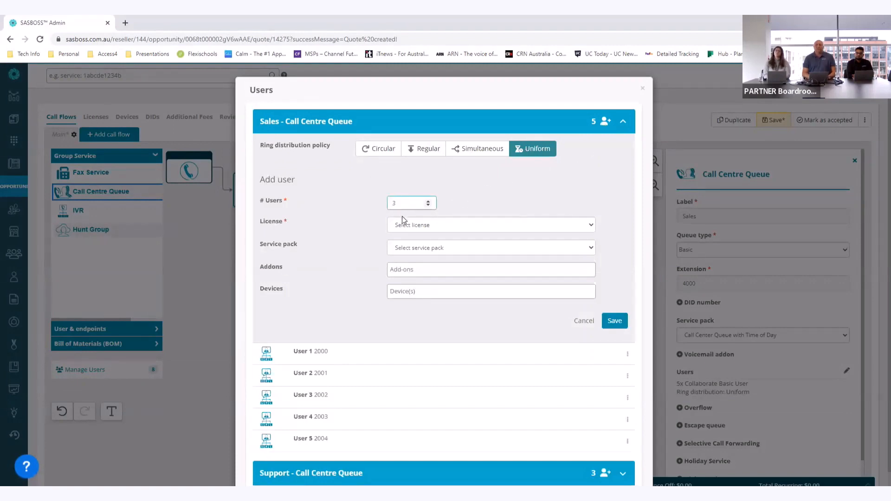
left_click(402, 223)
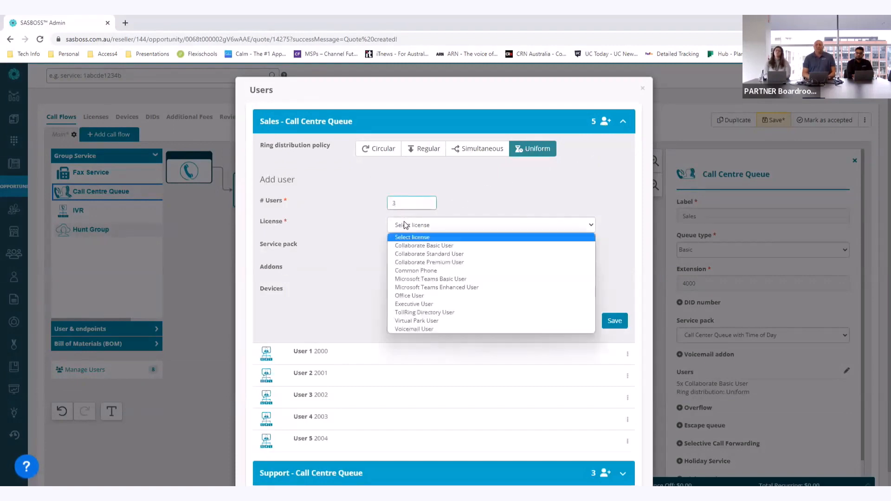
left_click(413, 304)
left_click(610, 320)
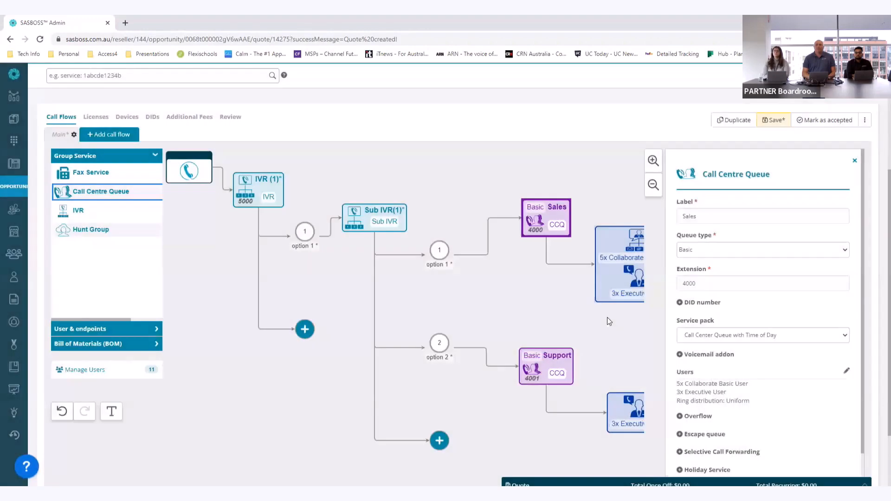
left_click(610, 342)
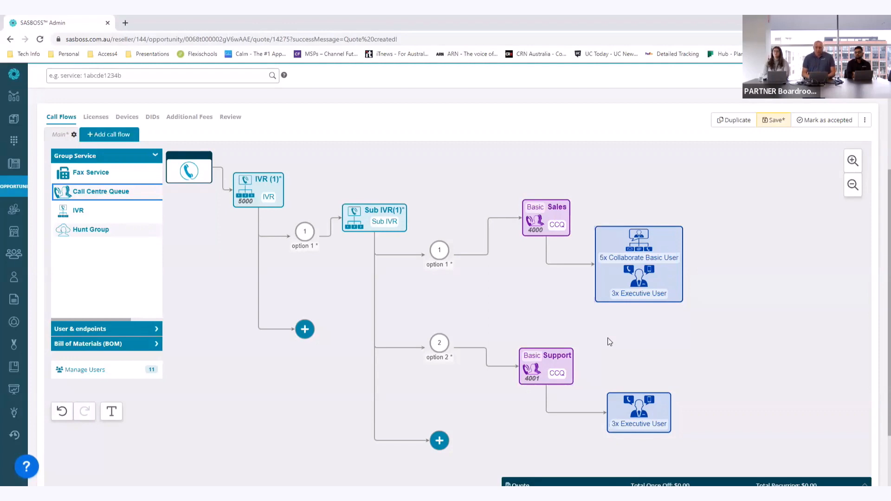
left_click_drag(665, 281, 756, 236)
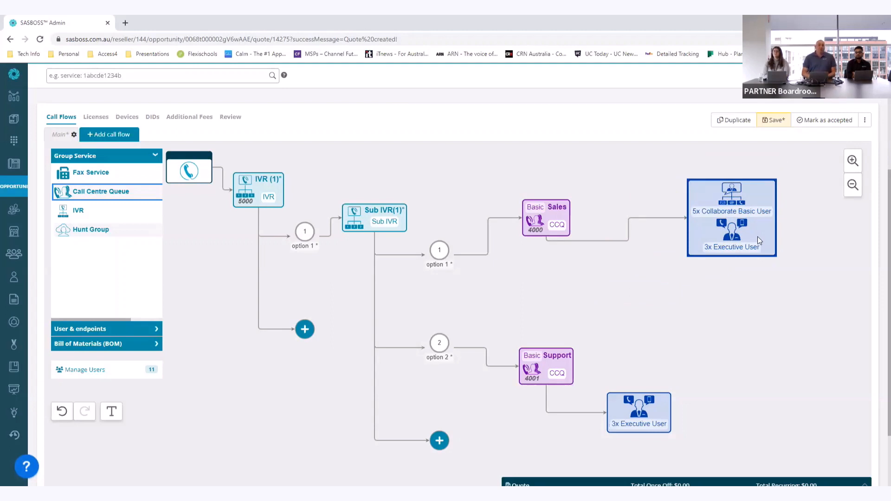
Step: Set the Sales queue's overflow action to Existing service with Support as the target
left_click(544, 217)
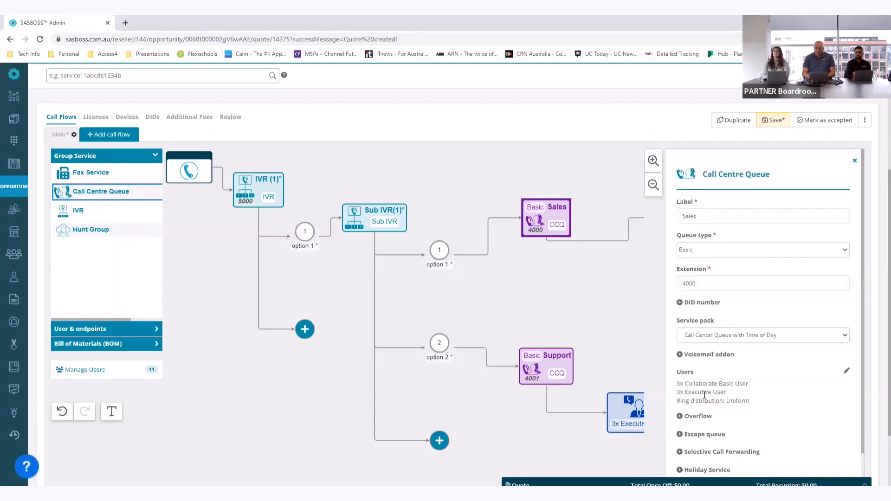
left_click(697, 417)
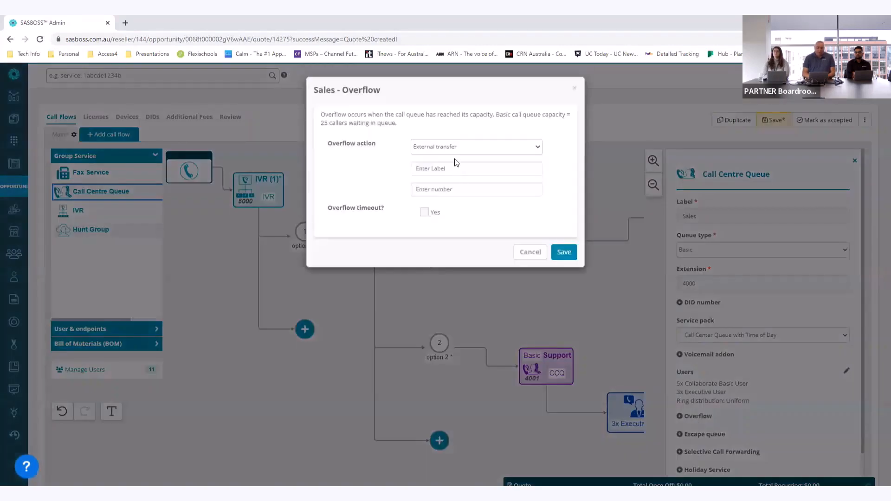
left_click(456, 151)
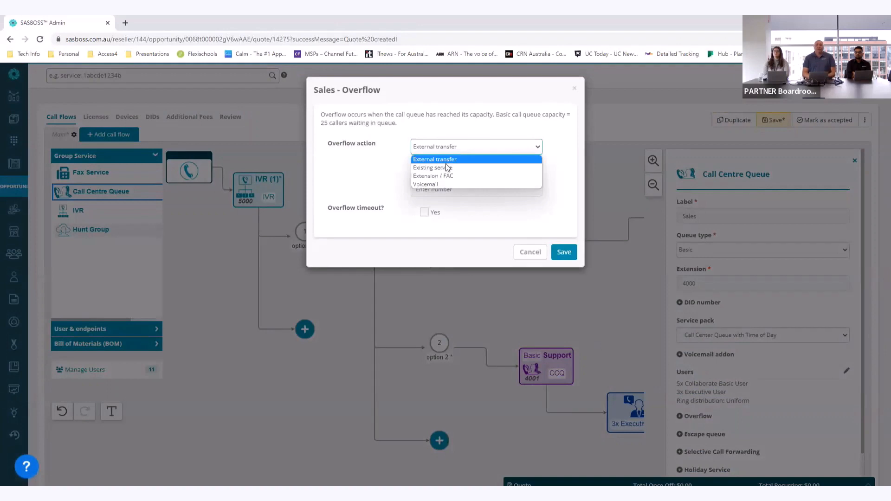
left_click(441, 168)
left_click(442, 170)
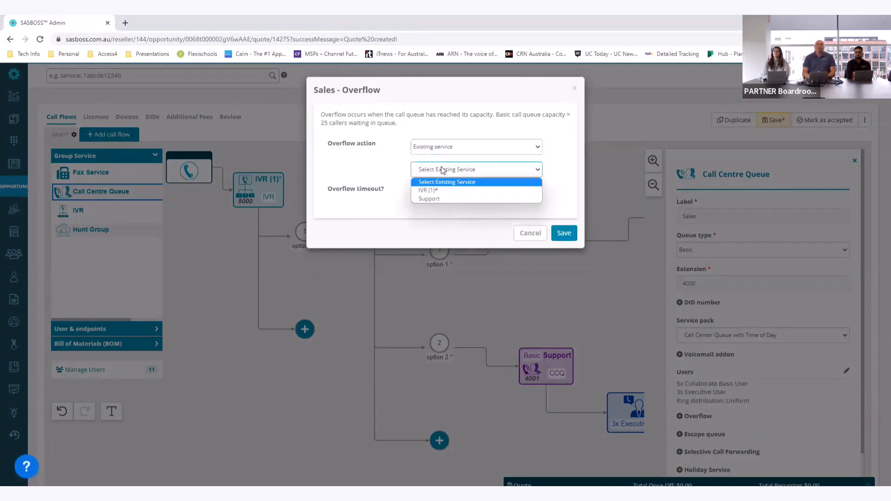
left_click(434, 199)
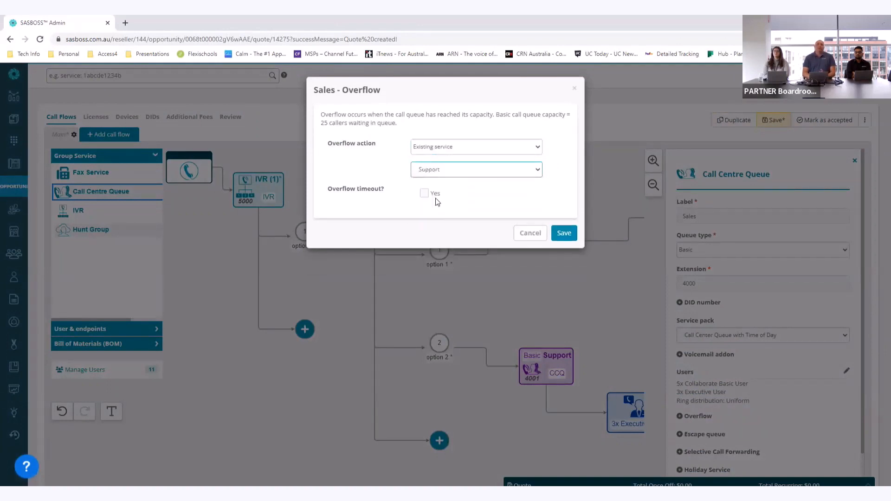
Step: Enable the Sales queue's overflow timeout and set it to 30 seconds
left_click(424, 194)
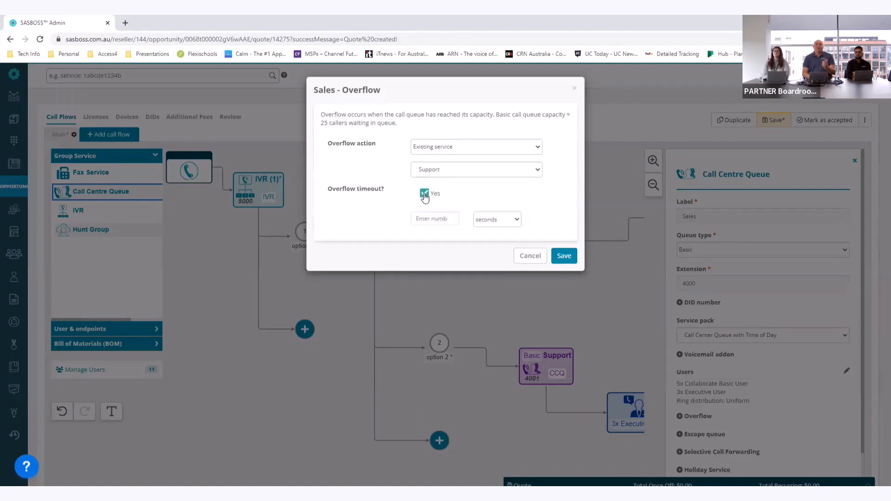
left_click(423, 219)
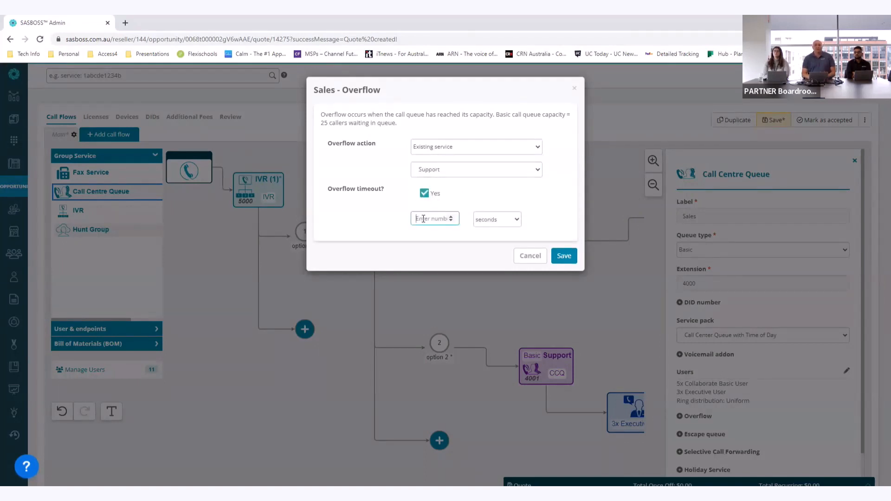
type("30")
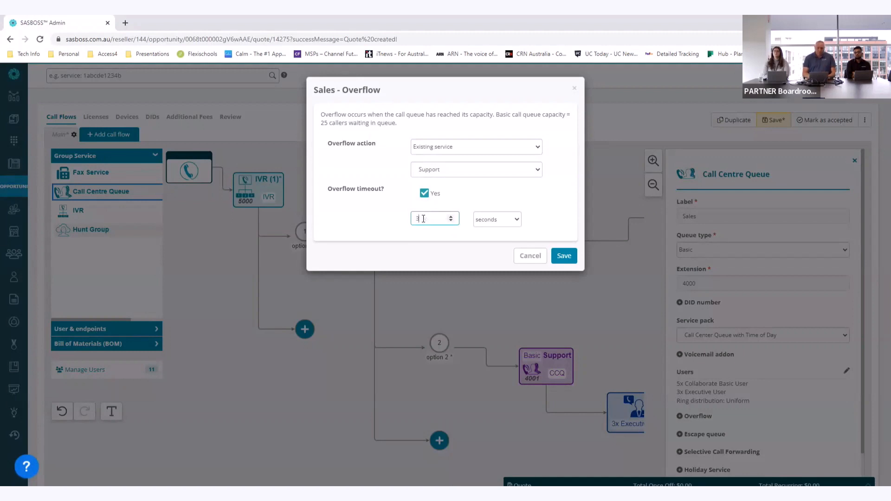
left_click(578, 227)
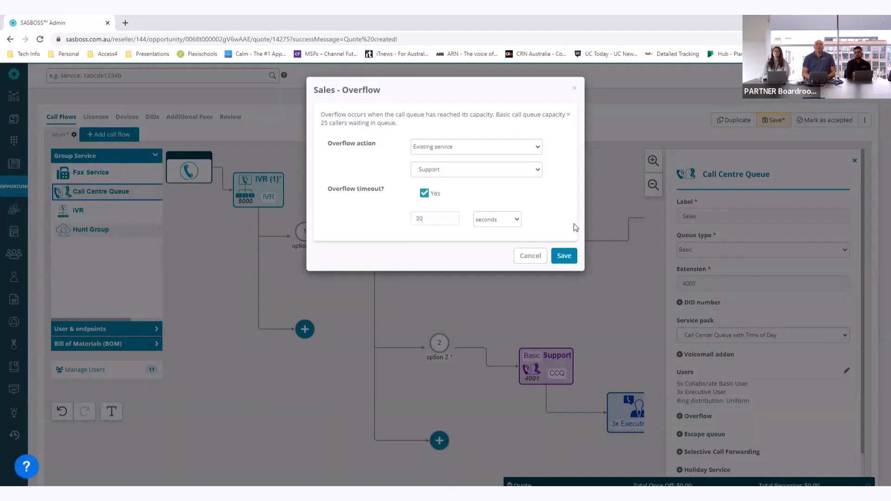
Step: Save the Sales queue's overflow settings and close the queue's properties
left_click(564, 256)
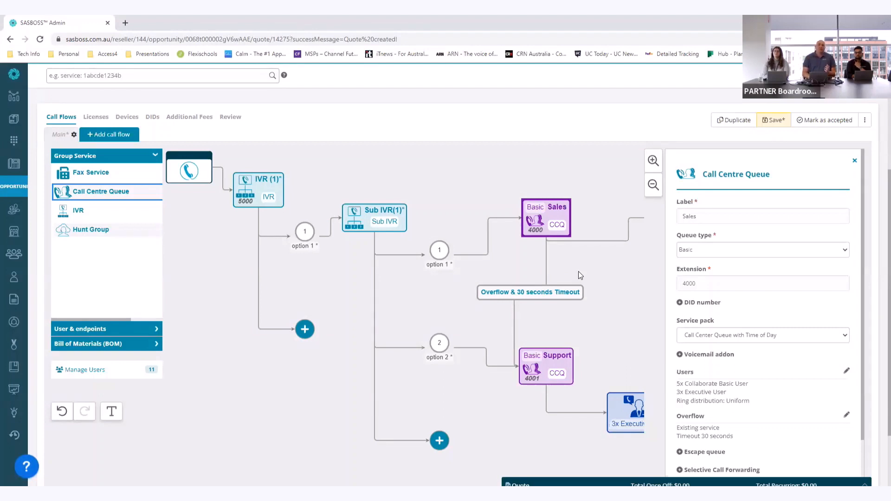
left_click(601, 277)
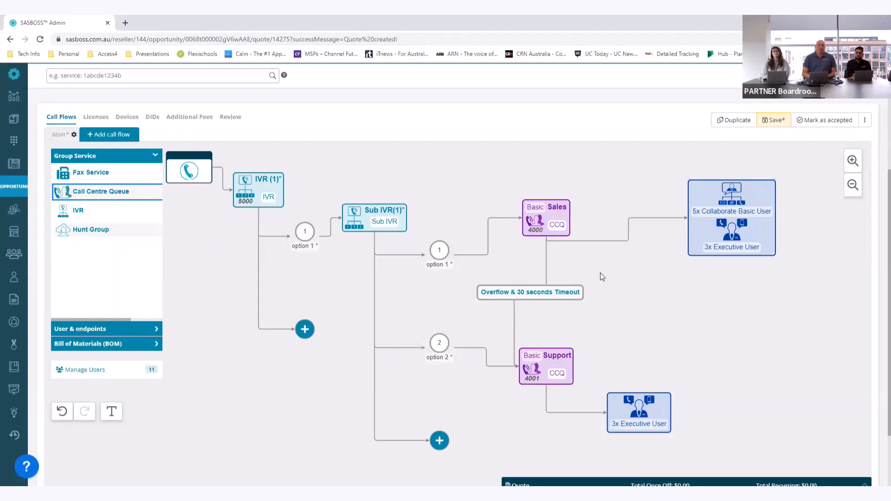
Step: Add the Voicemail addon to the Support call centre queue and close its properties
left_click(547, 371)
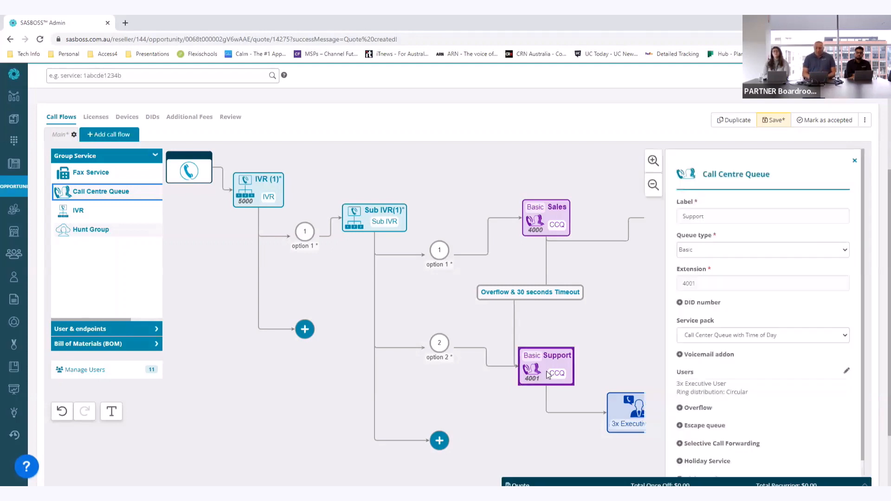
scroll(700, 369, "down", 1)
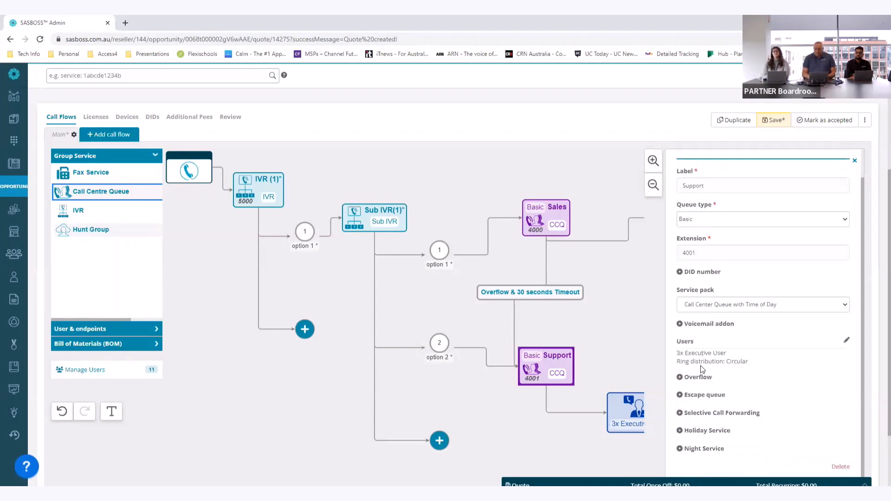
left_click(706, 324)
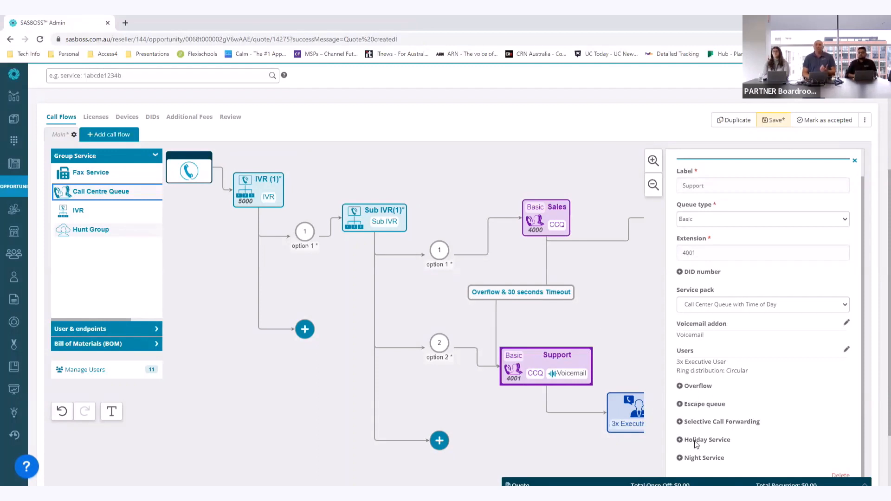
left_click(628, 306)
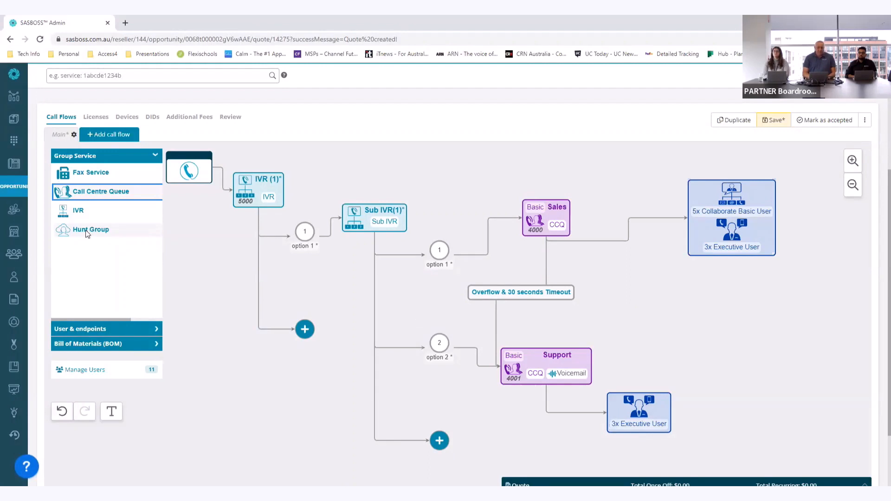
Step: Add a Hunt Group as option 3 of the Sub IVR and give it the Huntgroup with Time of Day Routing service pack
left_click_drag(86, 234, 532, 443)
left_click(532, 441)
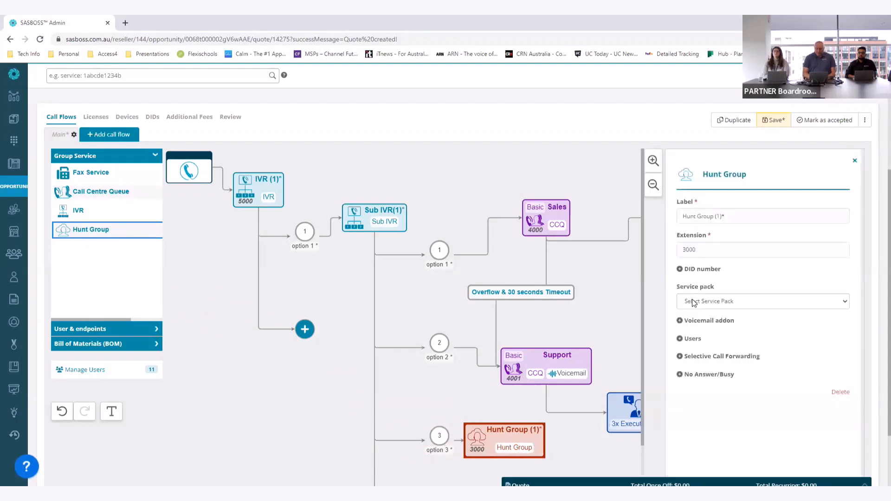
left_click(693, 301)
left_click(691, 330)
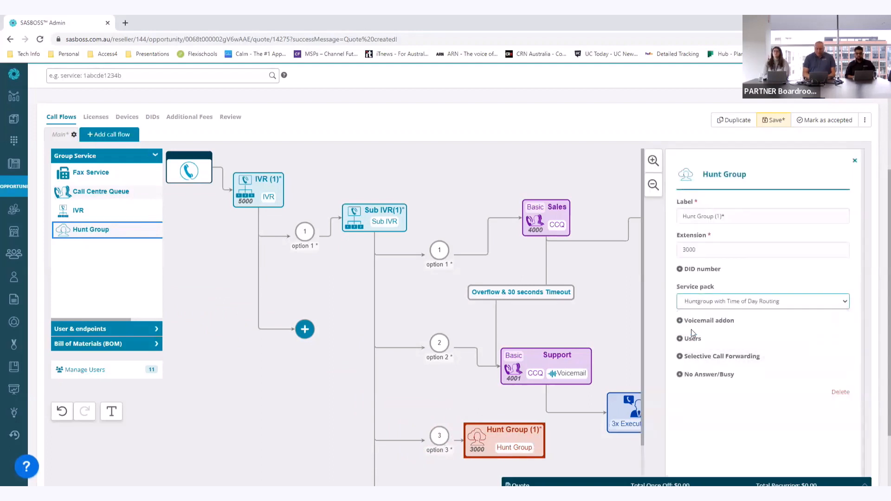
left_click(299, 374)
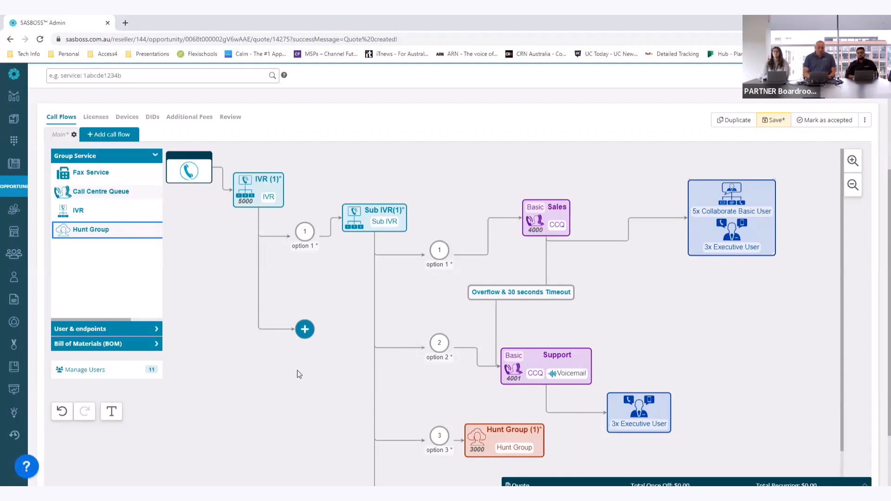
Step: Show the user and endpoint types that can be added to the call flow
left_click(94, 328)
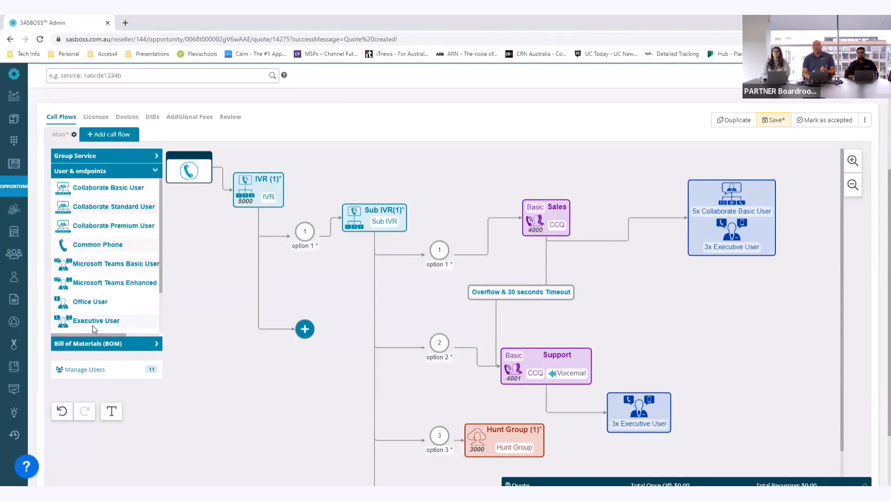